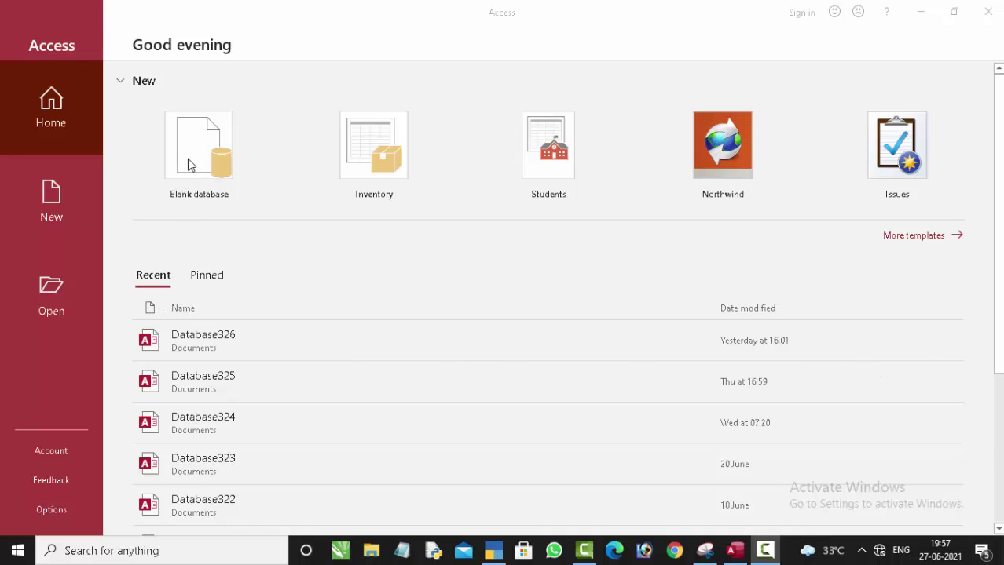
Start a new blank database from the Access start screen.
key("alt+Tab")
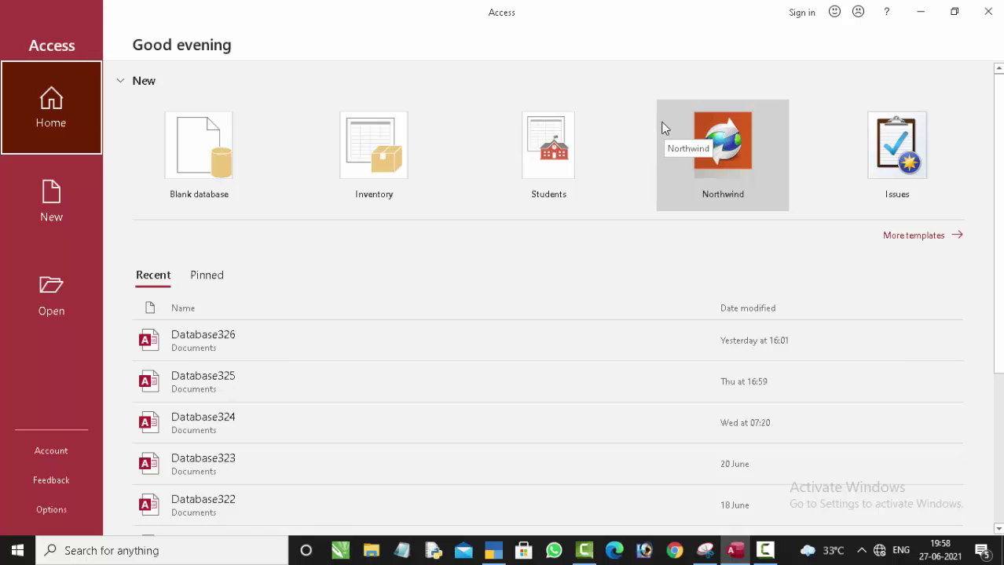
left_click(230, 148)
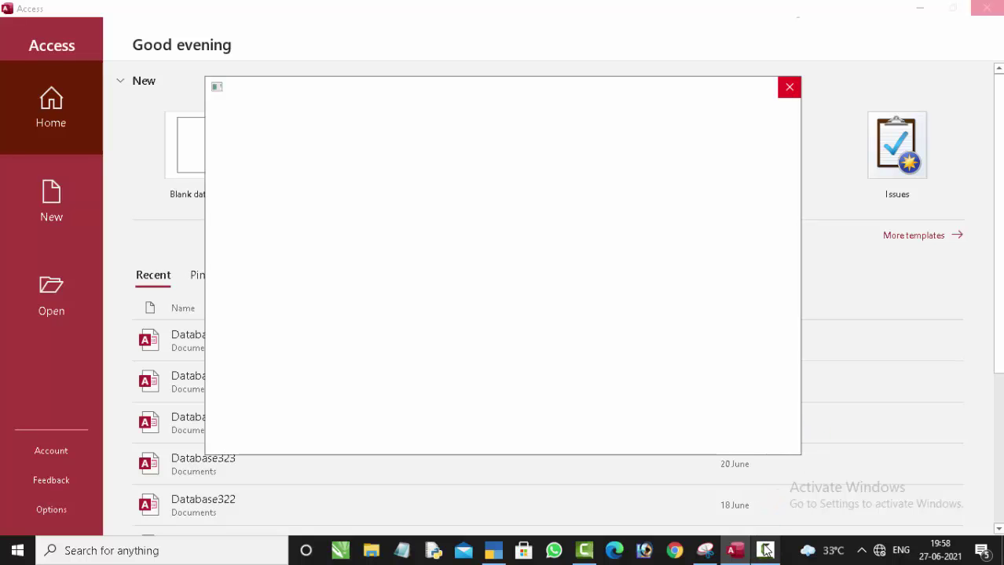
Create the blank database and open its table in Design View, saved as Table1.
left_click(593, 263)
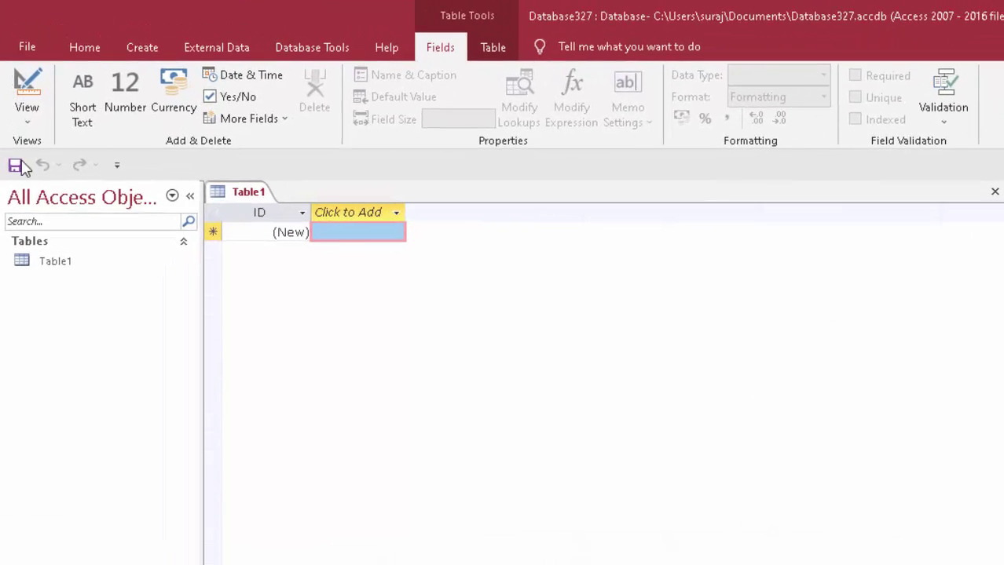
left_click(32, 149)
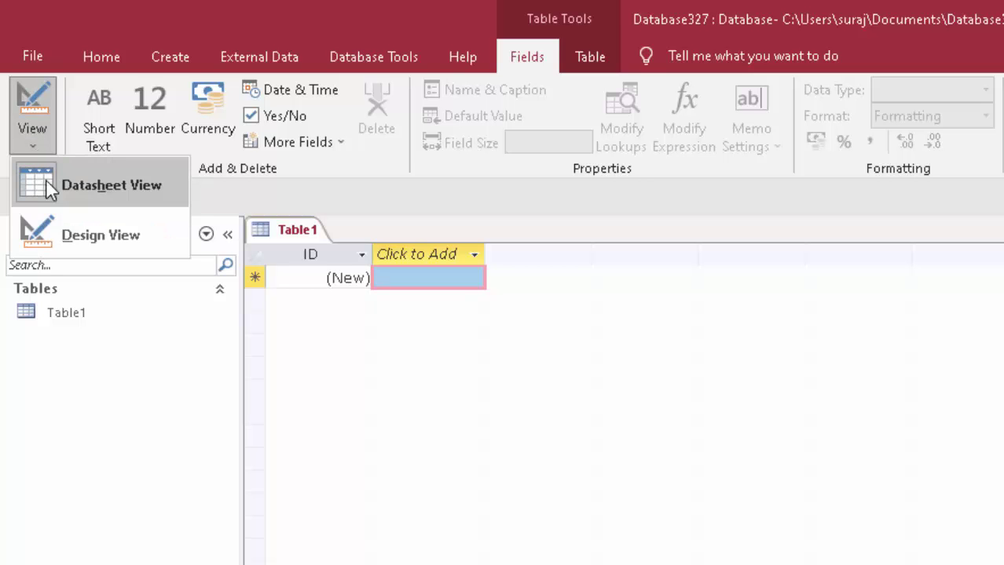
left_click(78, 235)
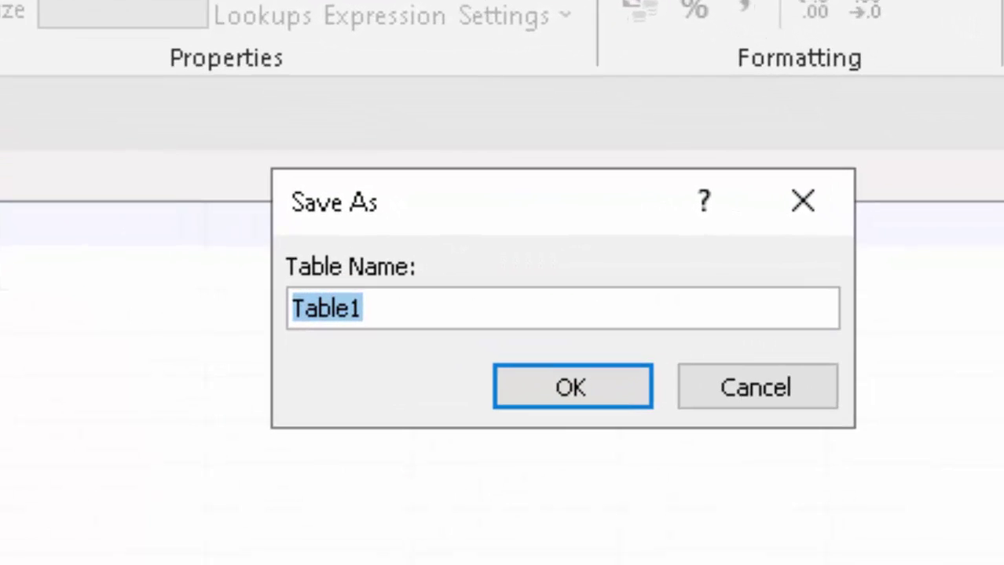
left_click(571, 402)
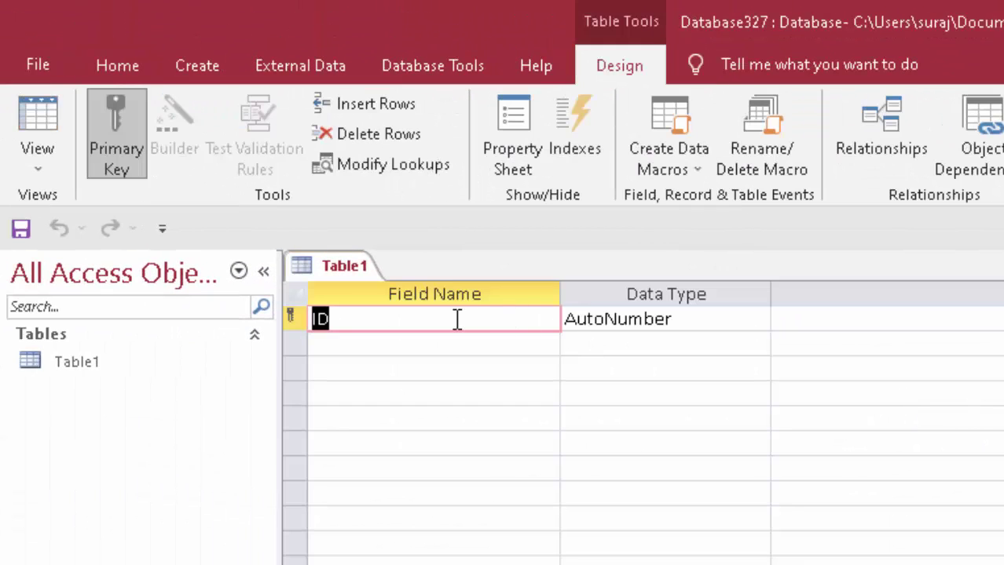
Rename the ID field to Roll number with the Number data type.
left_click(457, 318)
key("BackSpace")
key("BackSpace")
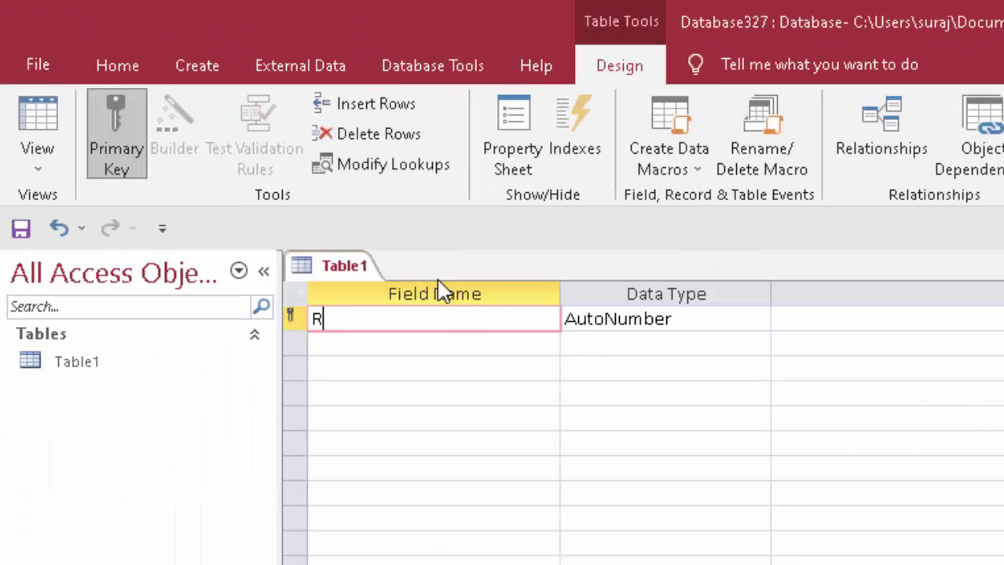
type("n")
type("umber")
key("Tab")
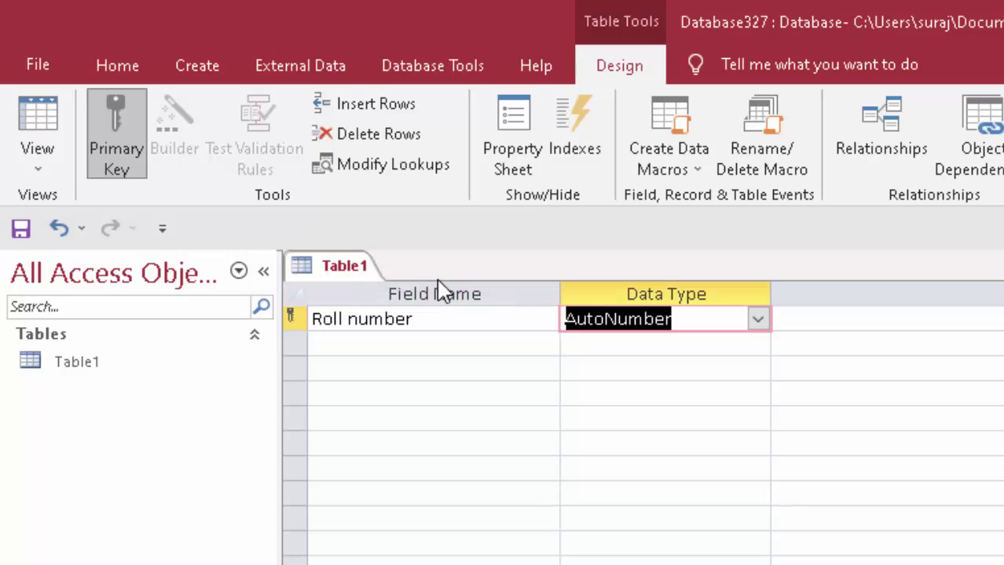
left_click(757, 321)
left_click(711, 399)
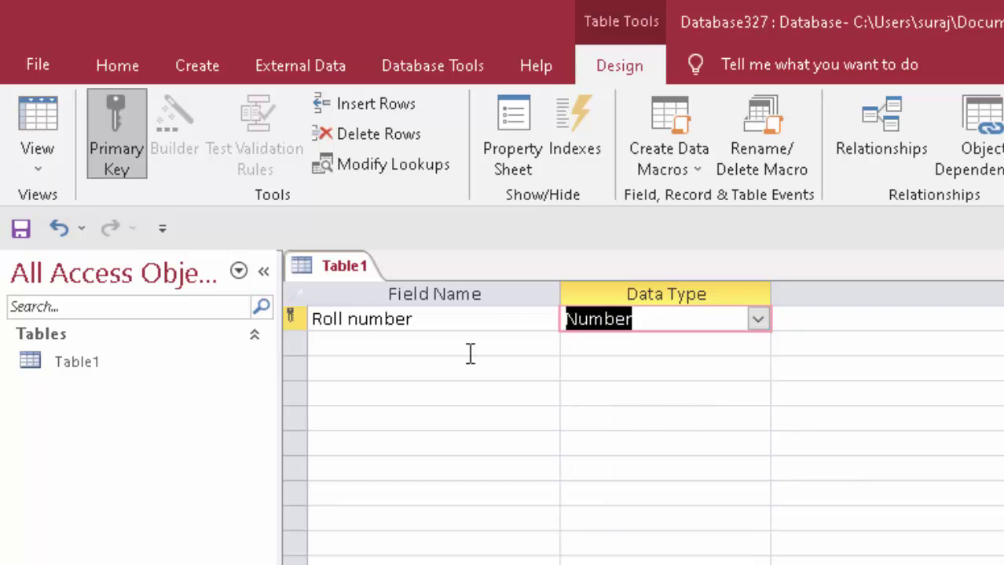
Add a Short Text 'Name of Student' field and make Roll number the primary key.
left_click(359, 347)
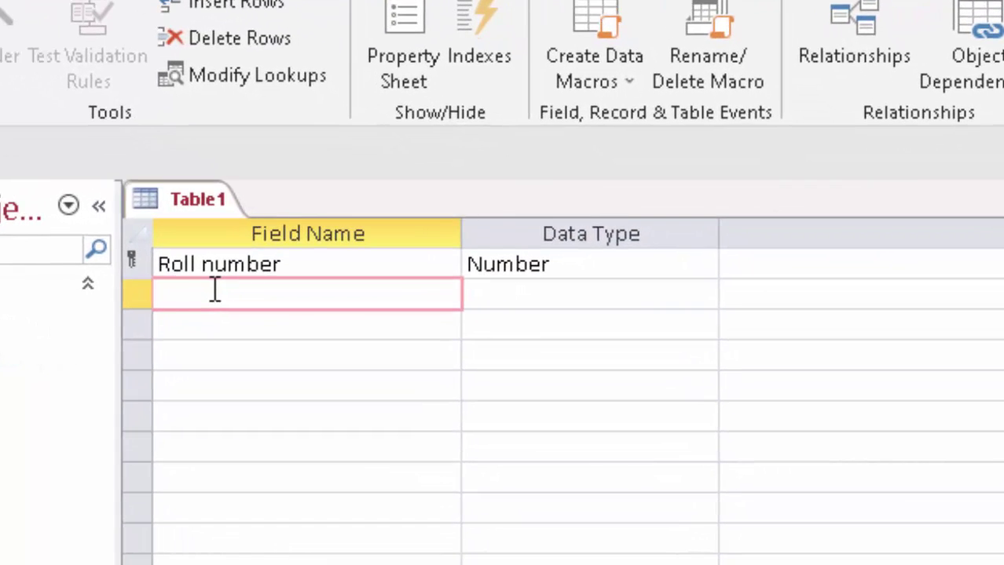
type("Name")
type(" of Dt")
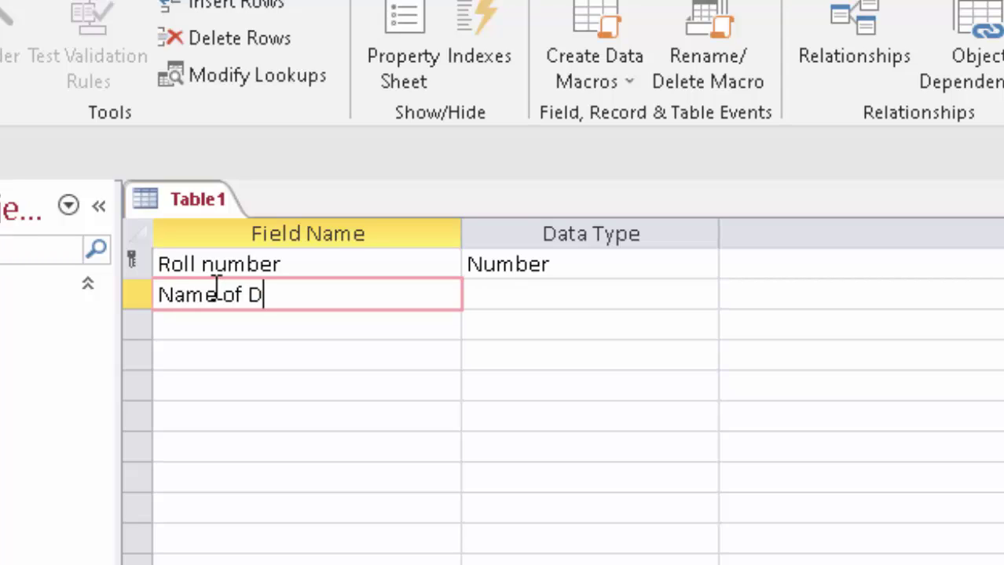
type("ude")
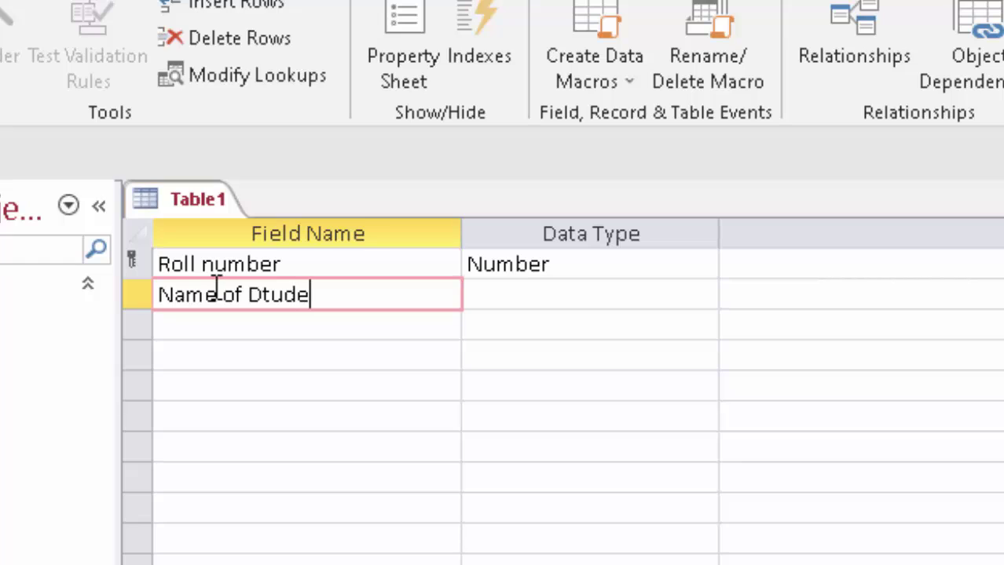
type("nt")
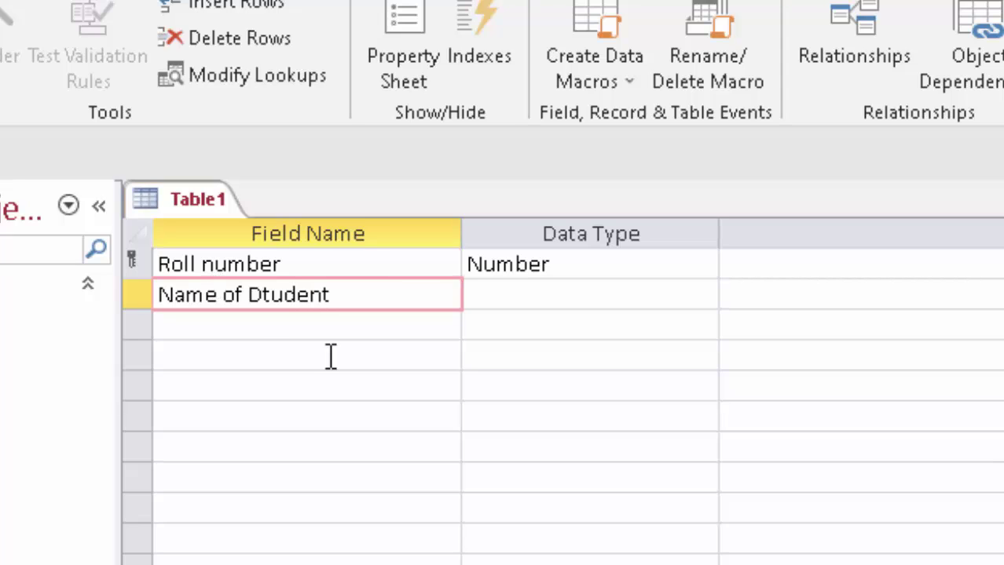
left_click(643, 298)
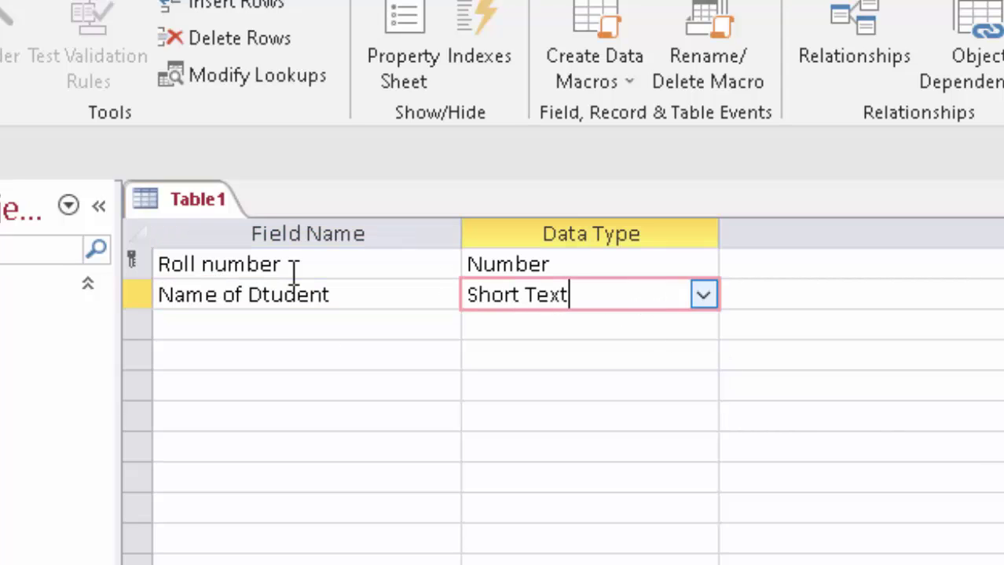
right_click(139, 258)
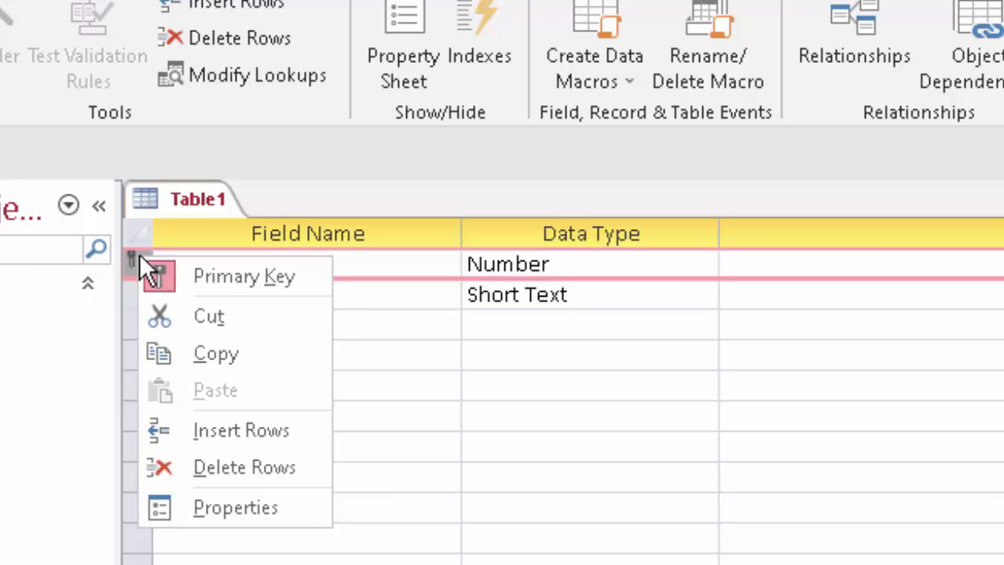
left_click(162, 275)
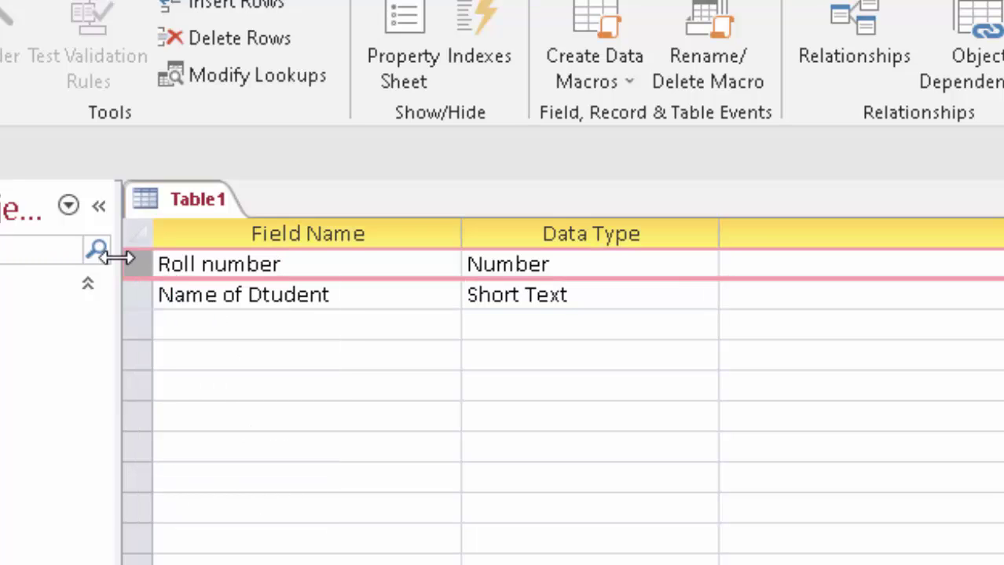
right_click(125, 256)
left_click(191, 281)
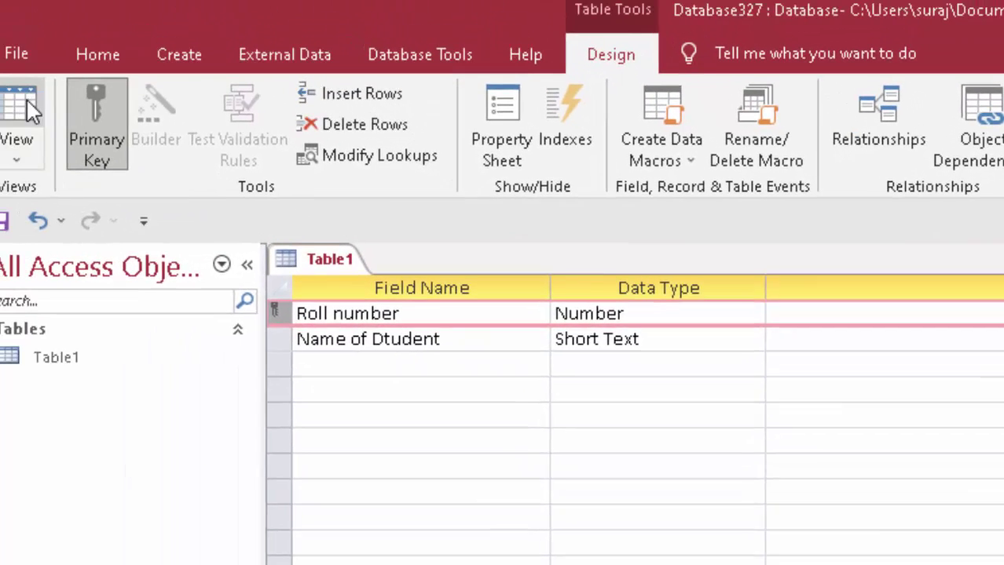
Fix the 'Dtudent' typo in the field name, then save and switch to Datasheet View.
left_click(46, 109)
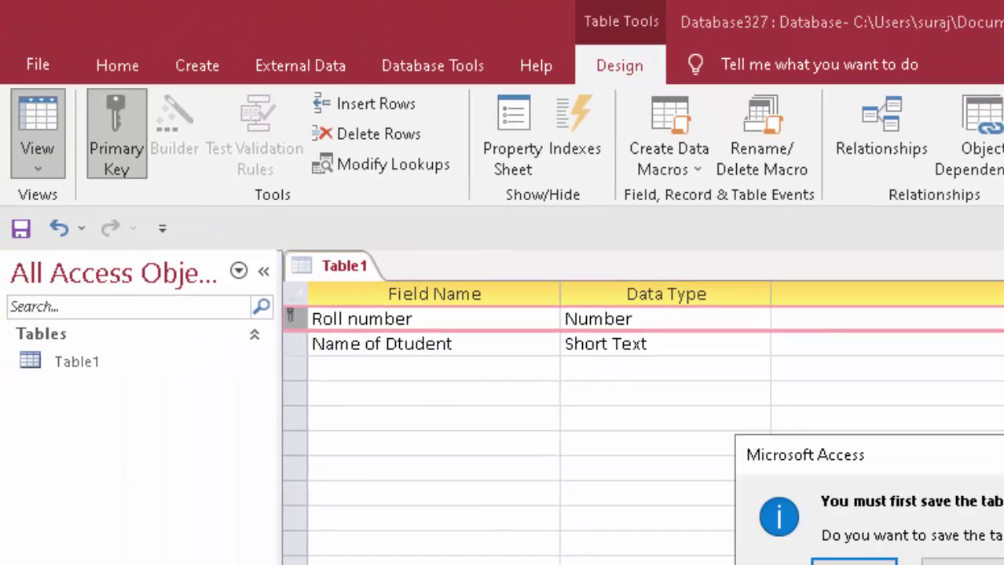
left_click(974, 559)
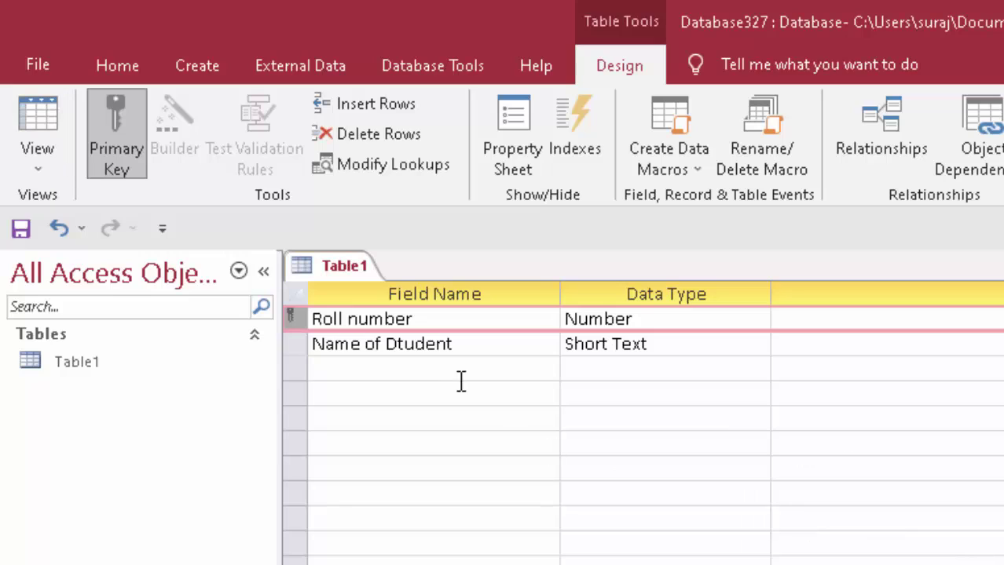
left_click(402, 344)
key("BackSpace")
type("S")
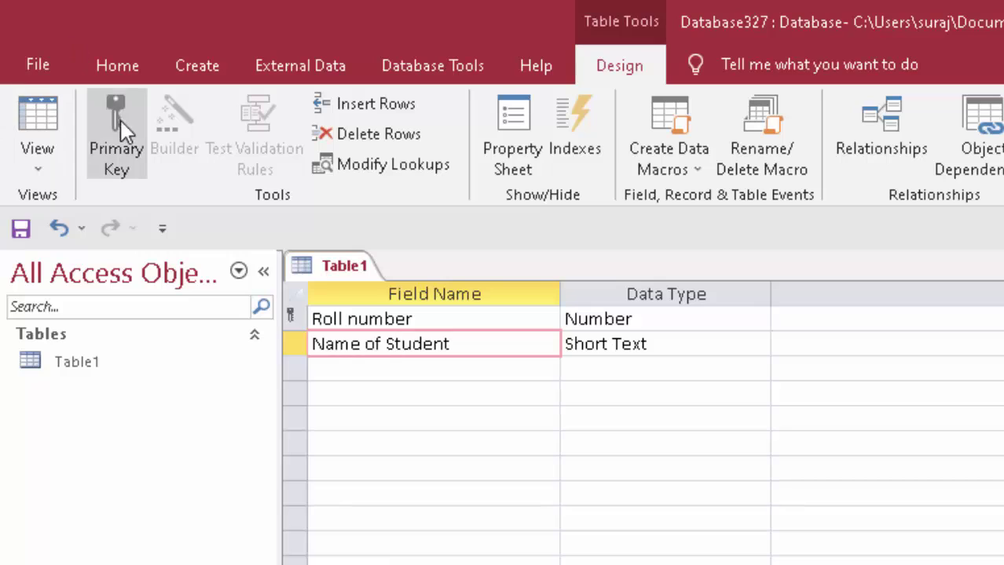
left_click(37, 117)
left_click(785, 527)
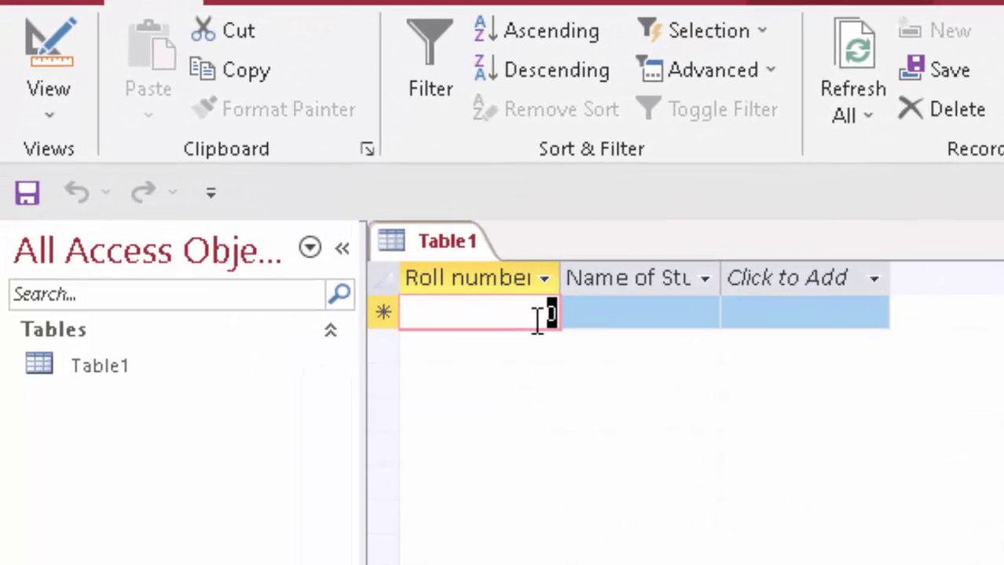
Widen the columns and enter the students Ram and Javed.
left_click_drag(482, 264, 506, 280)
left_click_drag(589, 290, 590, 292)
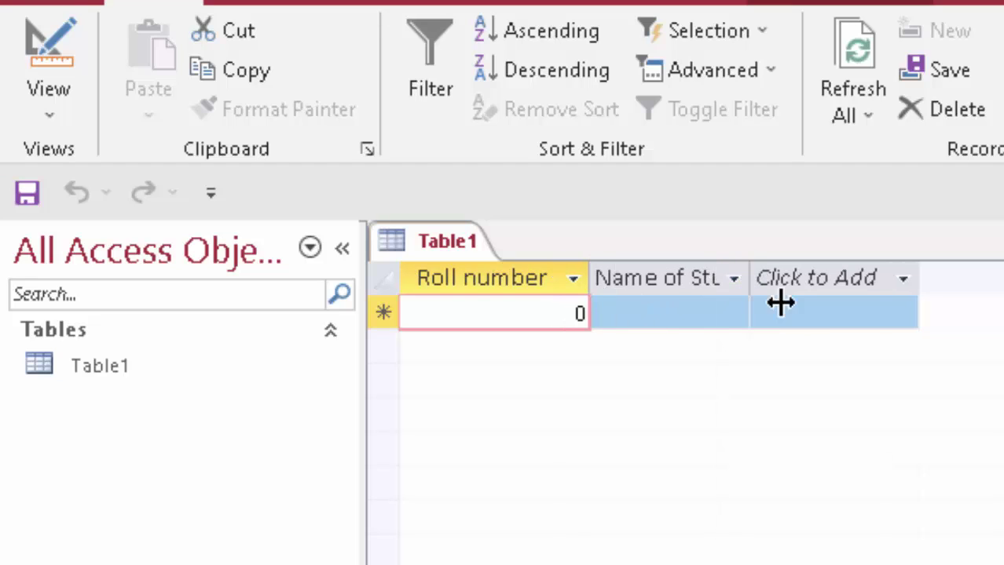
left_click_drag(750, 267, 801, 318)
left_click(686, 306)
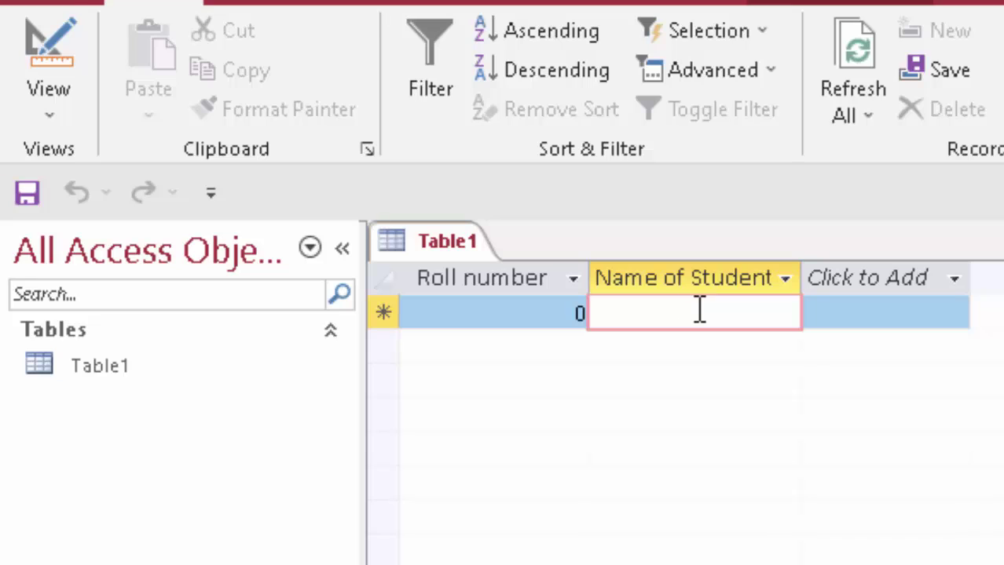
type("Ra")
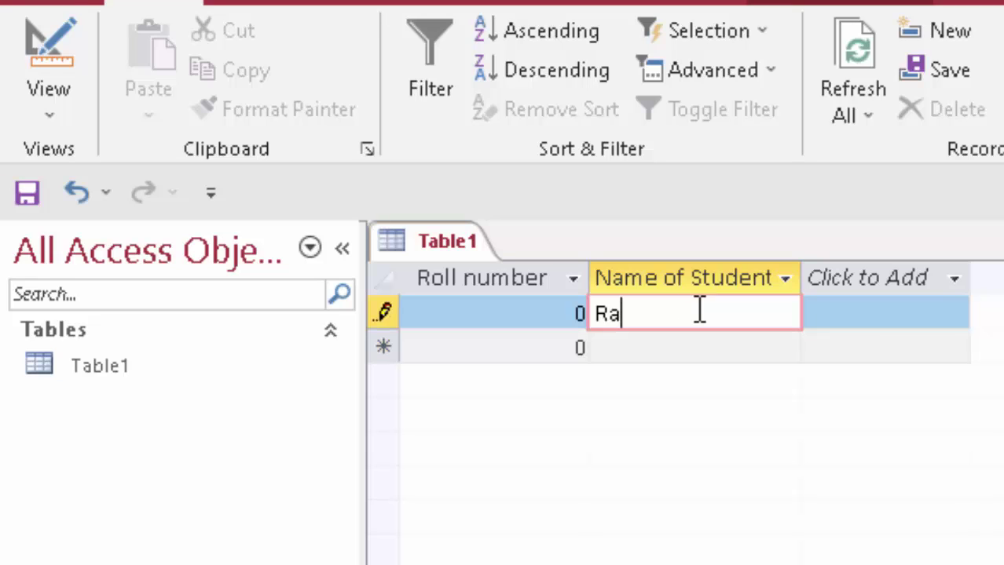
type("m")
key("Tab")
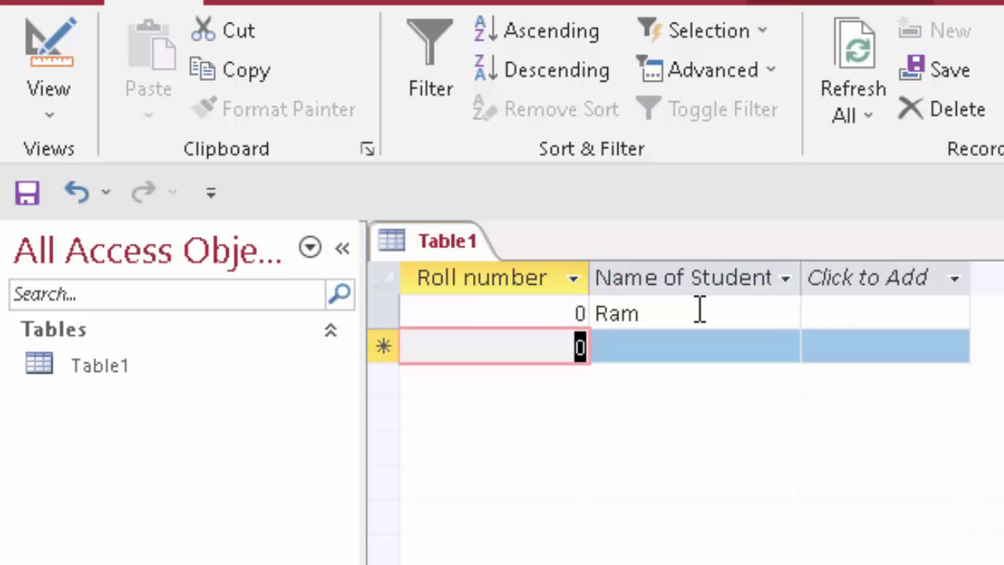
key("Tab")
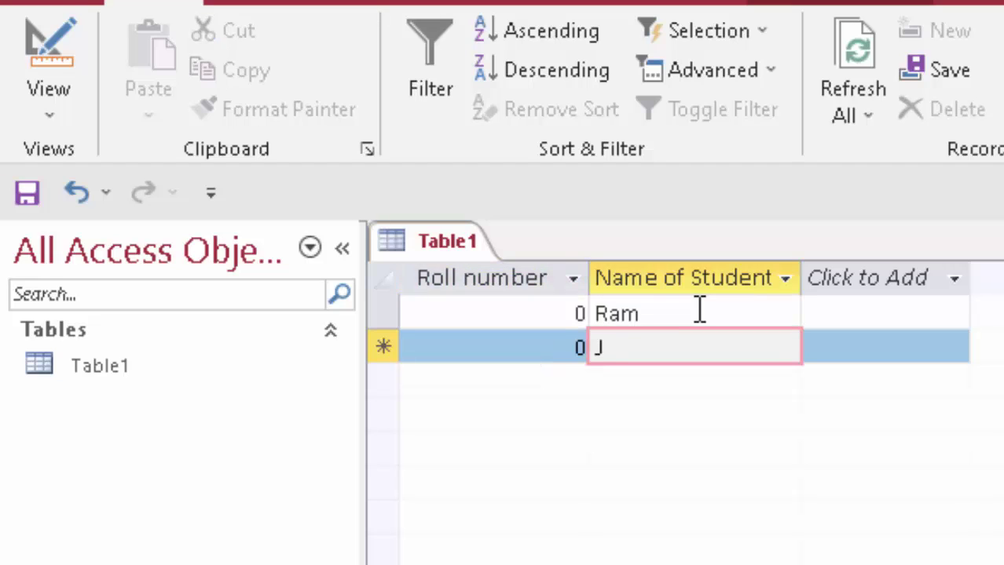
type("aved")
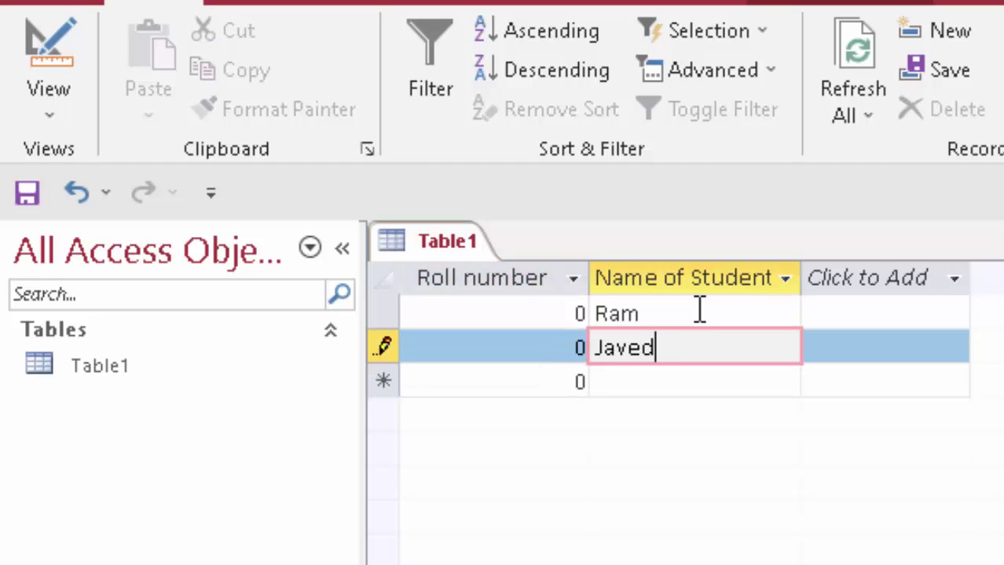
key("Tab")
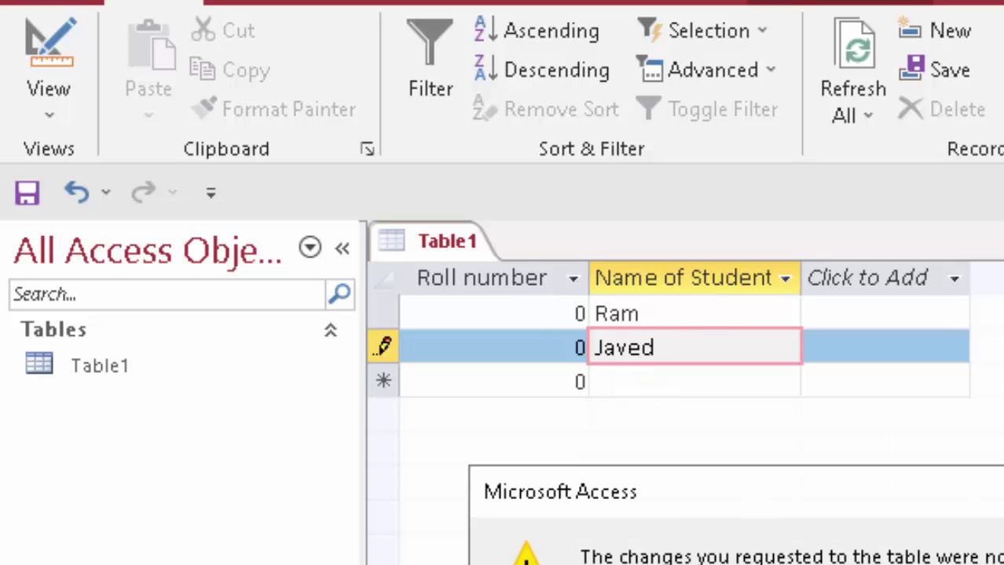
Dismiss the duplicate roll number warnings that block the Javed record.
key("Return")
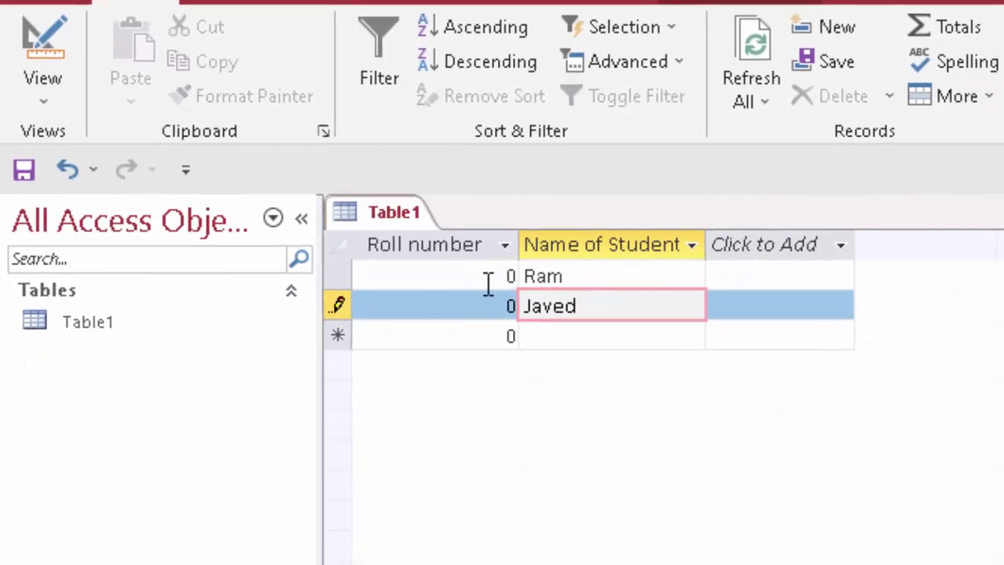
left_click(488, 284)
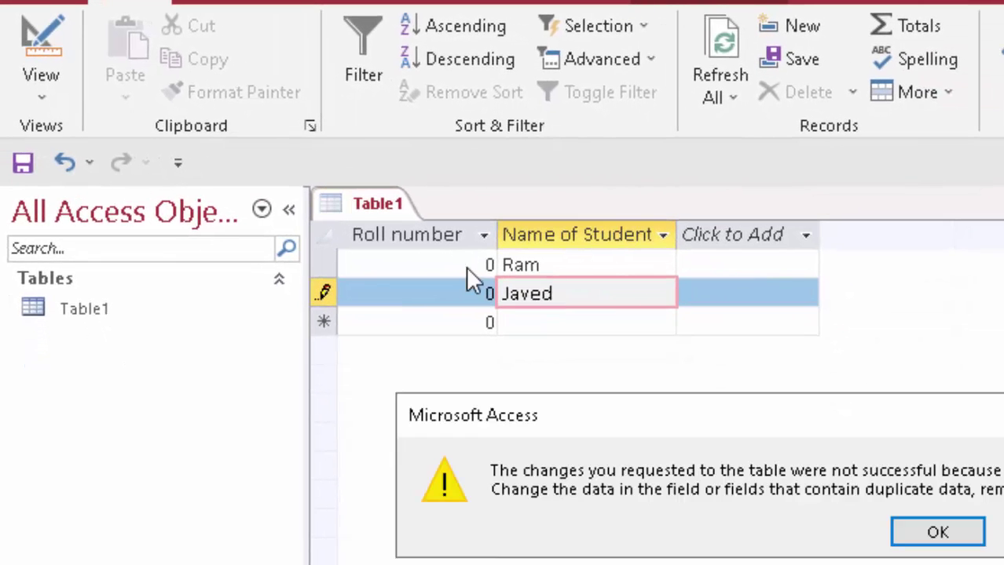
left_click(936, 534)
double_click(592, 298)
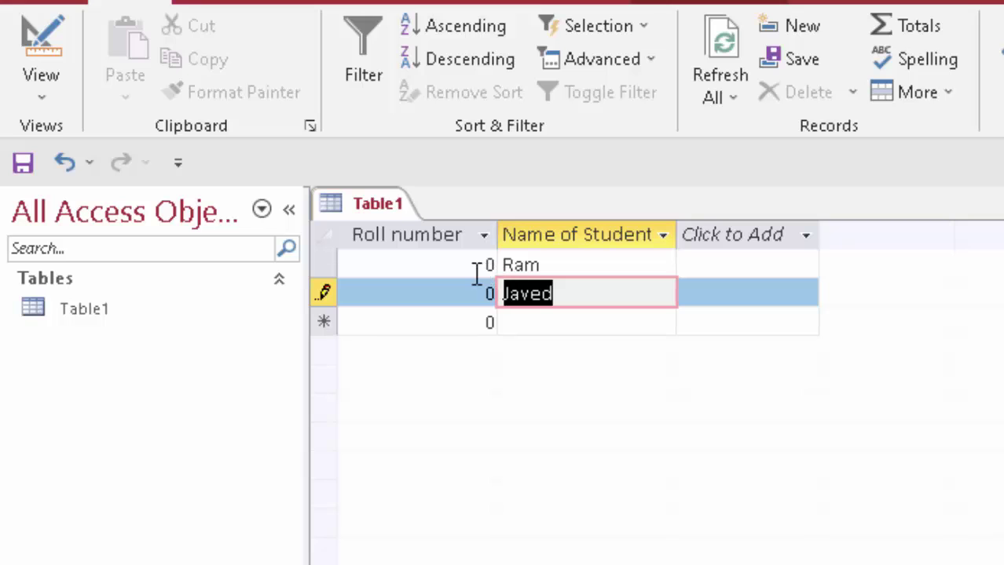
left_click(478, 284)
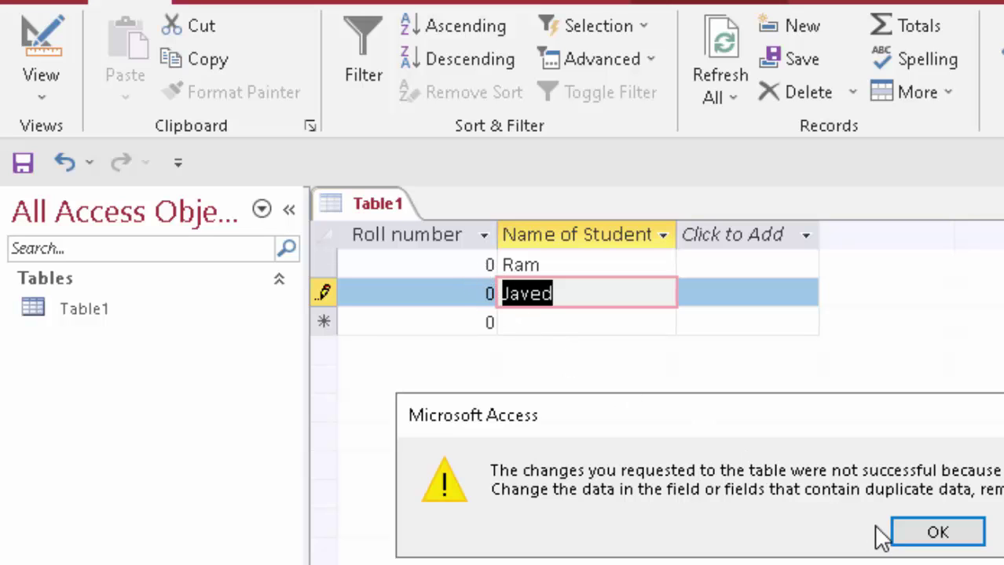
left_click(954, 542)
left_click(473, 264)
left_click(948, 534)
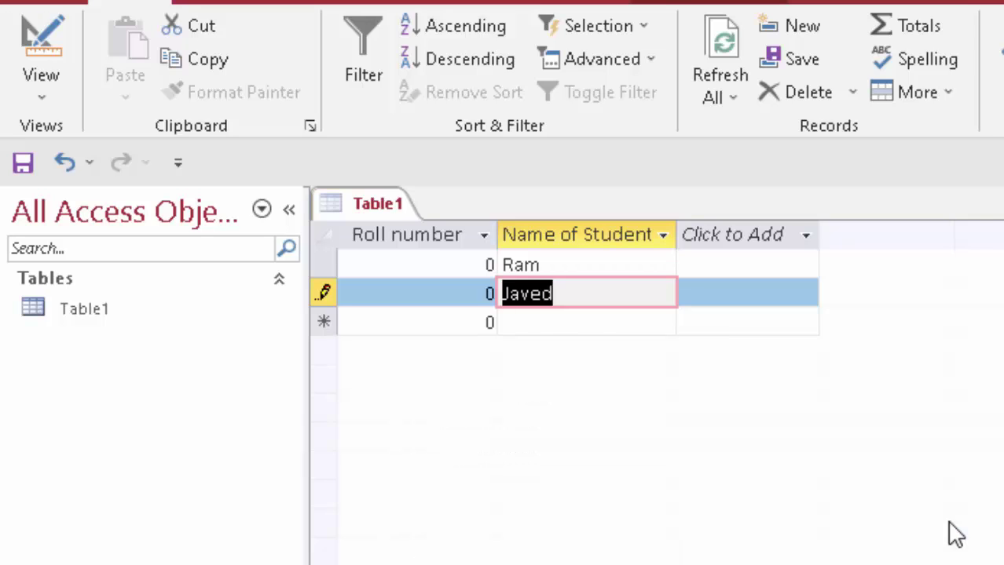
left_click(446, 293)
Replace the 0 roll numbers, giving Javed 2 and Ram 1.
key("shift+Tab")
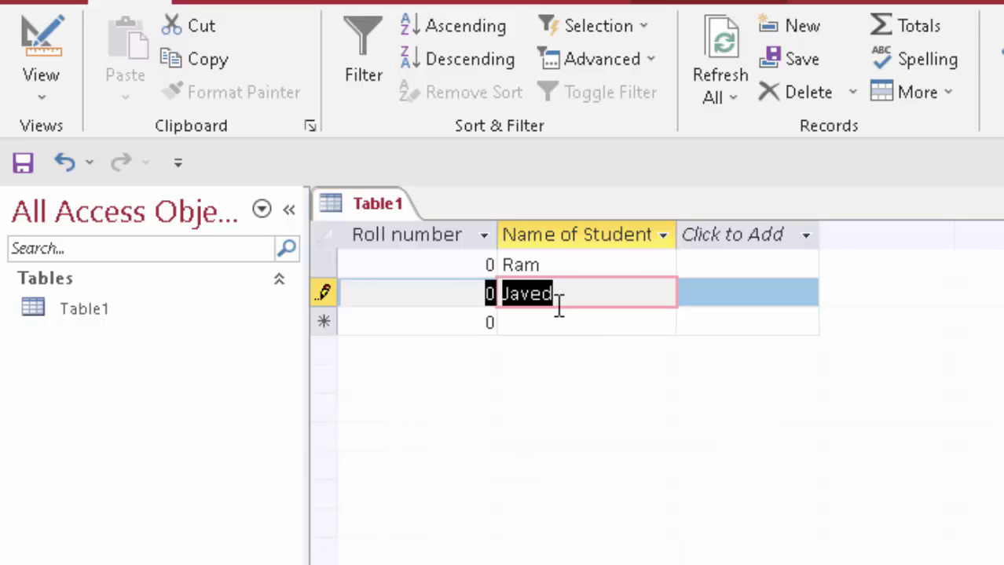
key("BackSpace")
type("2")
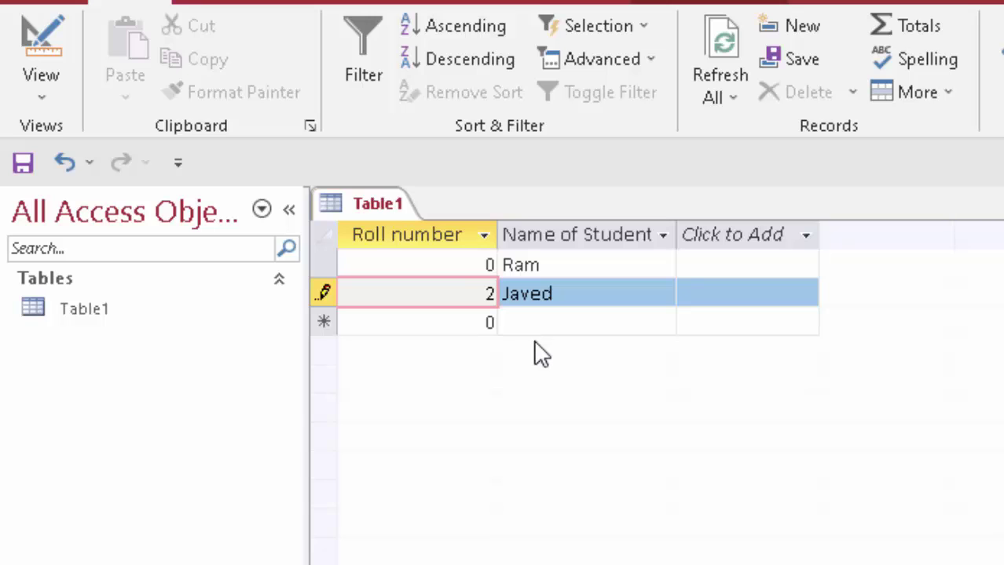
double_click(487, 266)
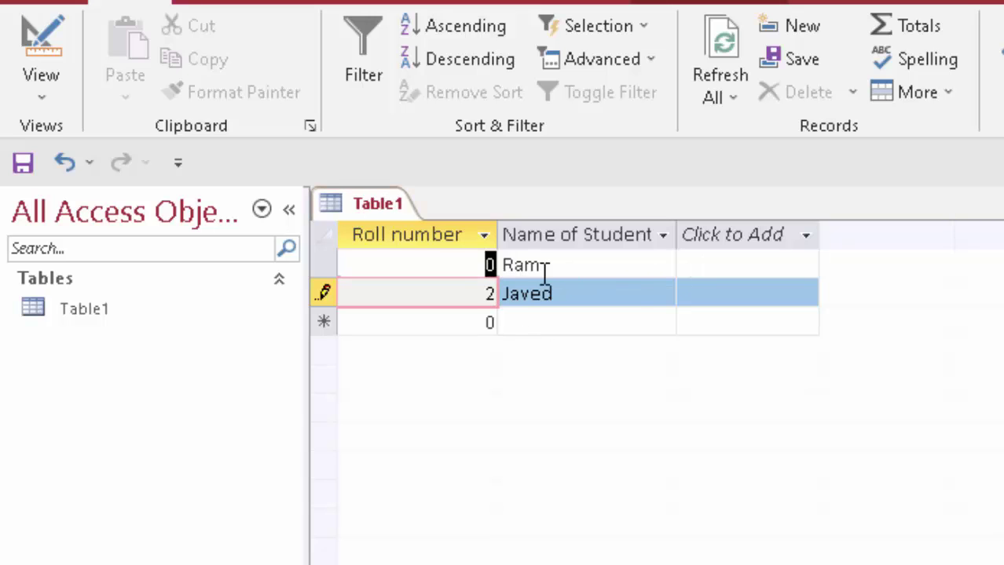
key("BackSpace")
key("Tab")
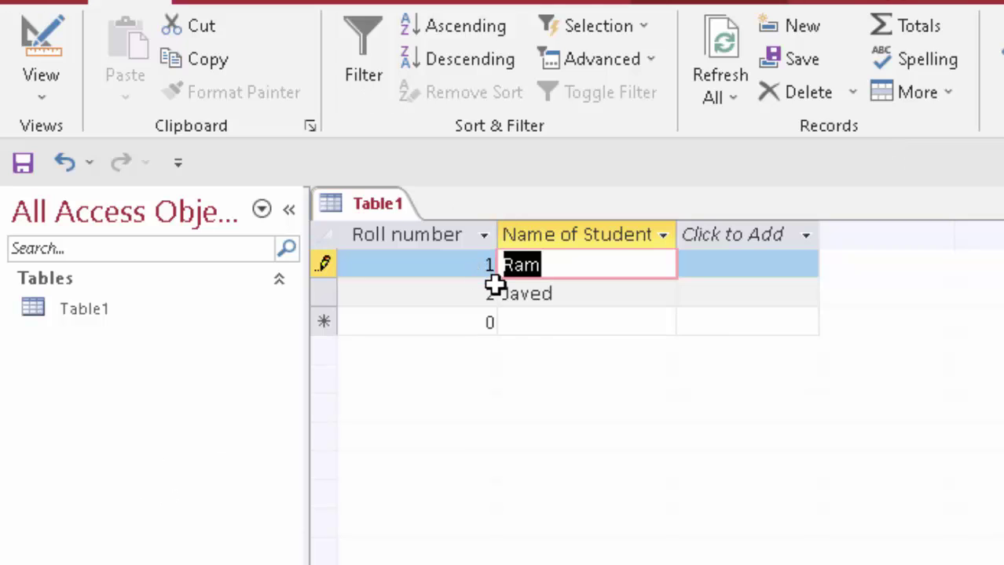
Add a third record for Sonu and replace its default roll number 0 with 6.
left_click(535, 322)
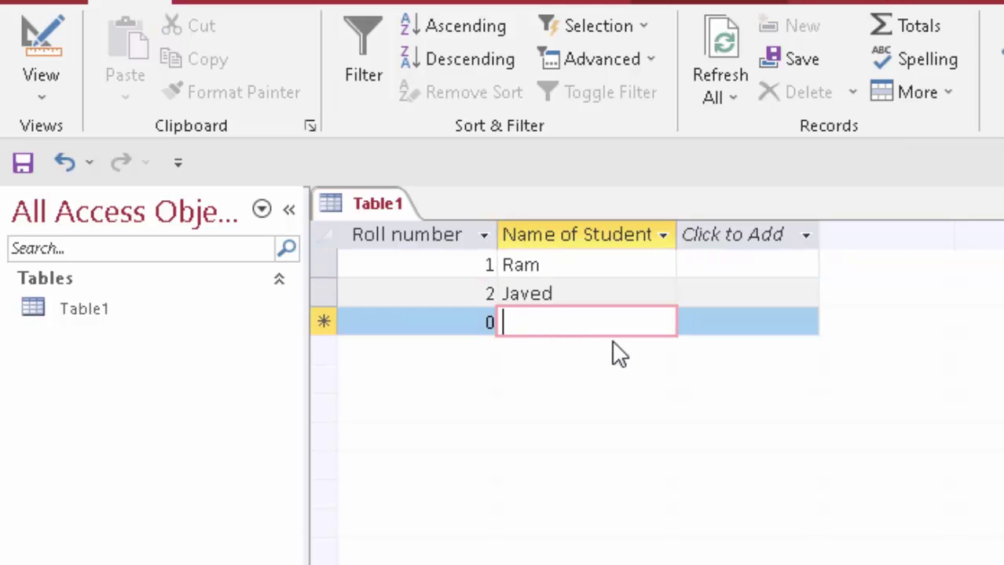
type("S")
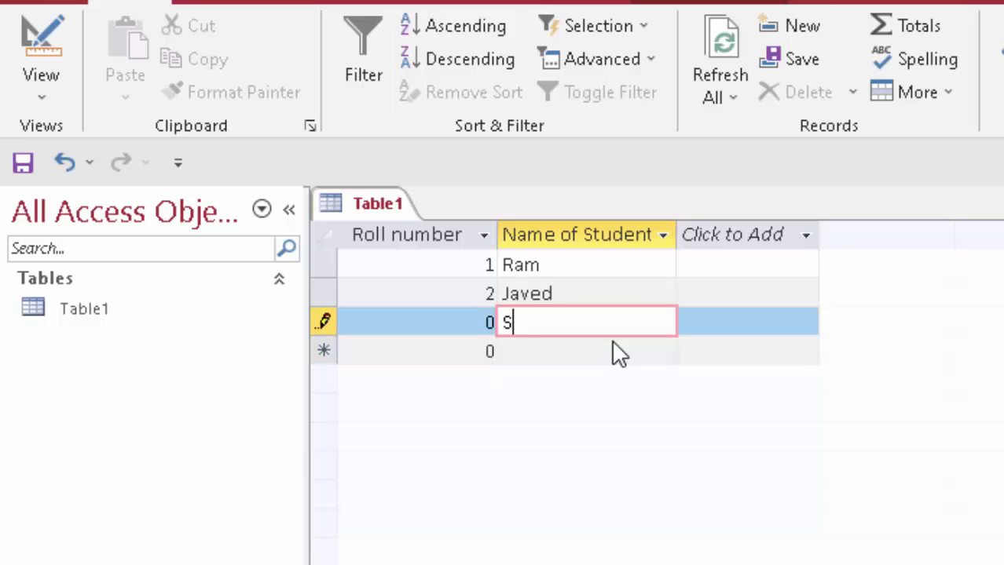
type("onu")
key("shift+Tab")
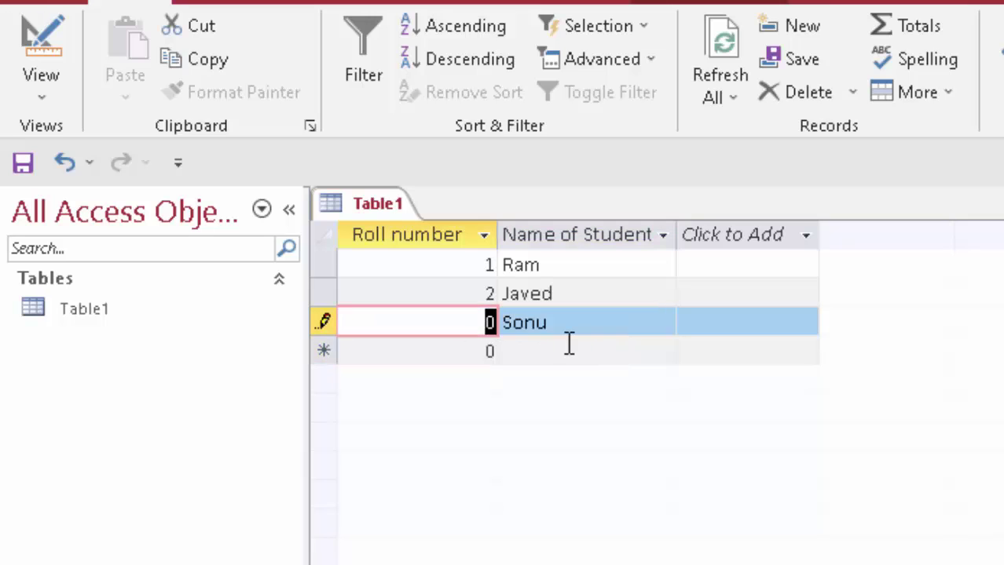
key("BackSpace")
type("6")
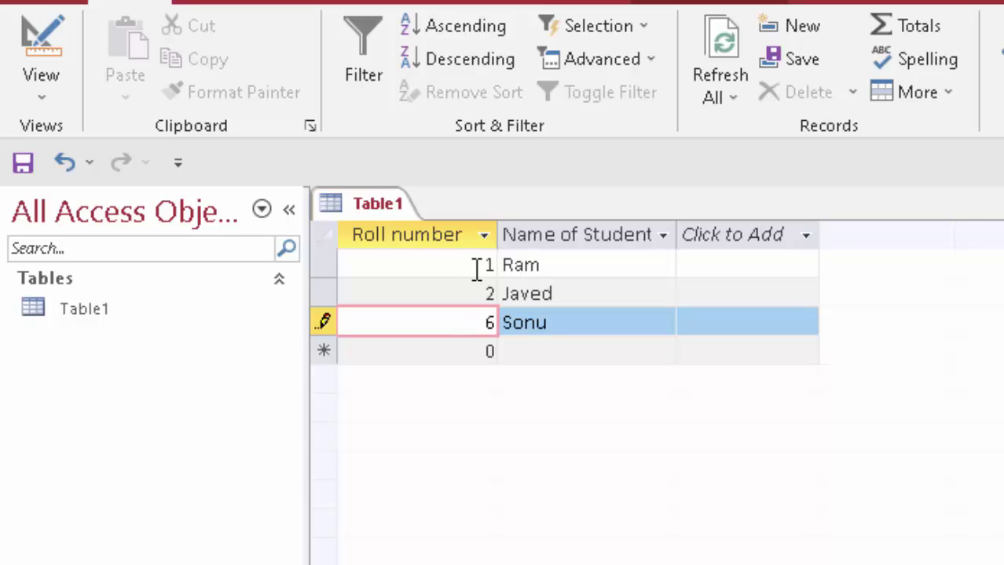
Change Ram's roll number to 3 and Sonu's to 1.
left_click_drag(479, 265, 519, 271)
key("BackSpace")
type("3")
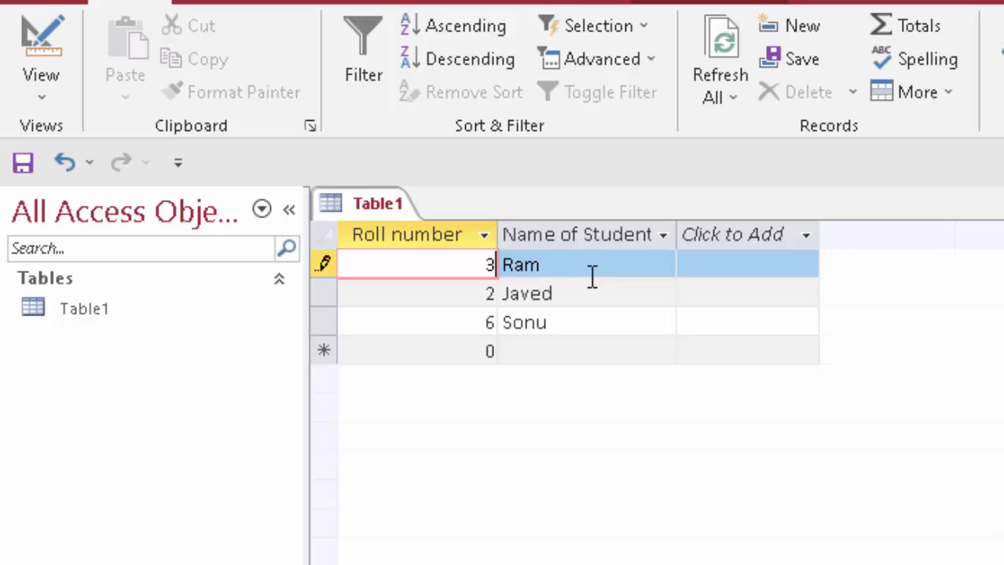
left_click_drag(484, 324, 549, 330)
type("1")
key("Tab")
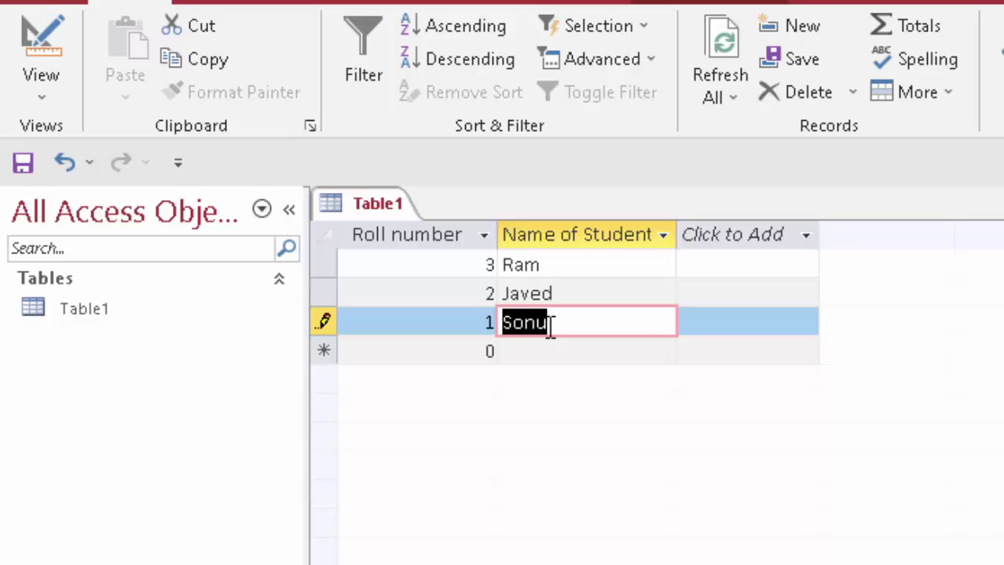
Add a fourth record, Ramesh, with roll number 6, and save it.
left_click(522, 348)
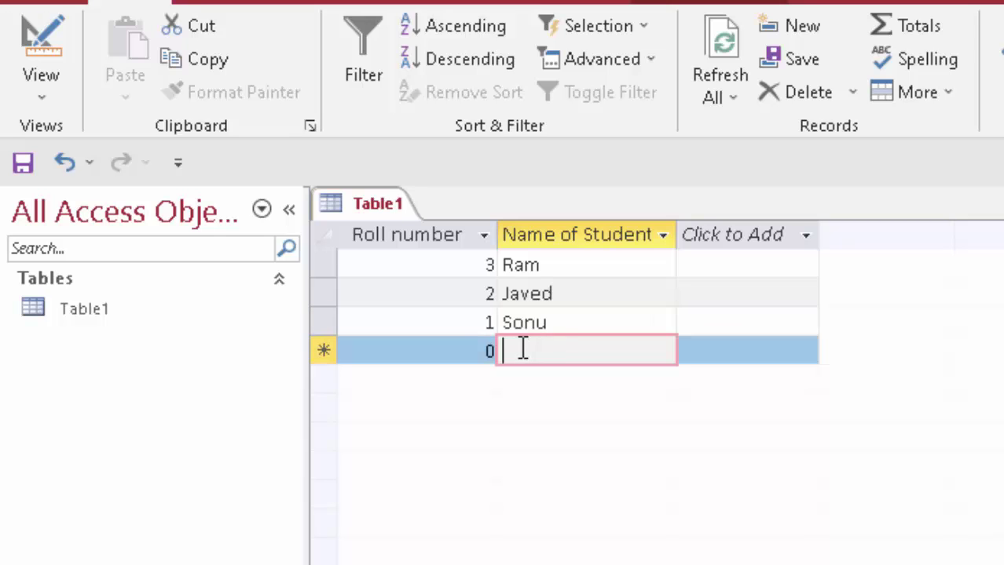
type("Ra")
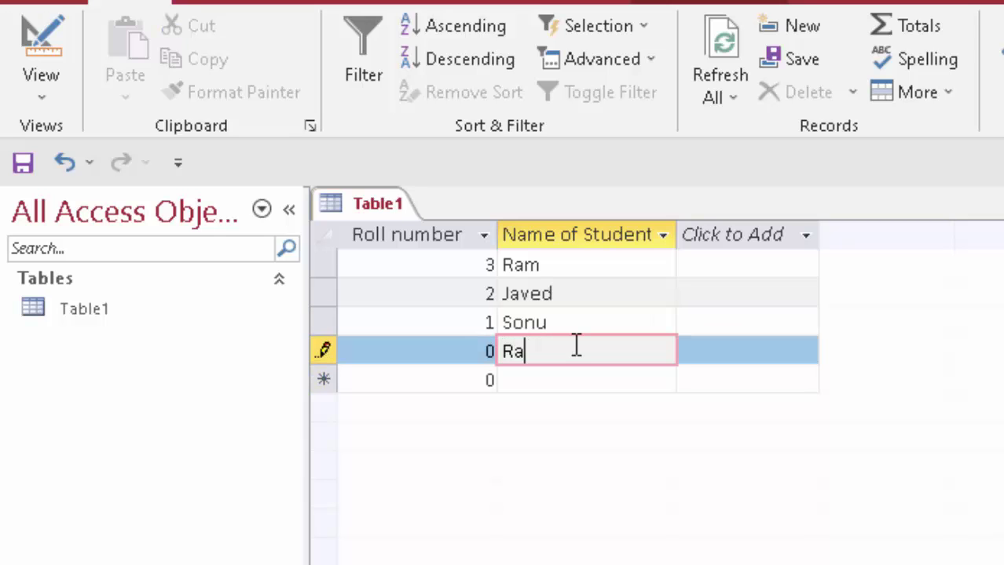
type("mesh")
key("Tab")
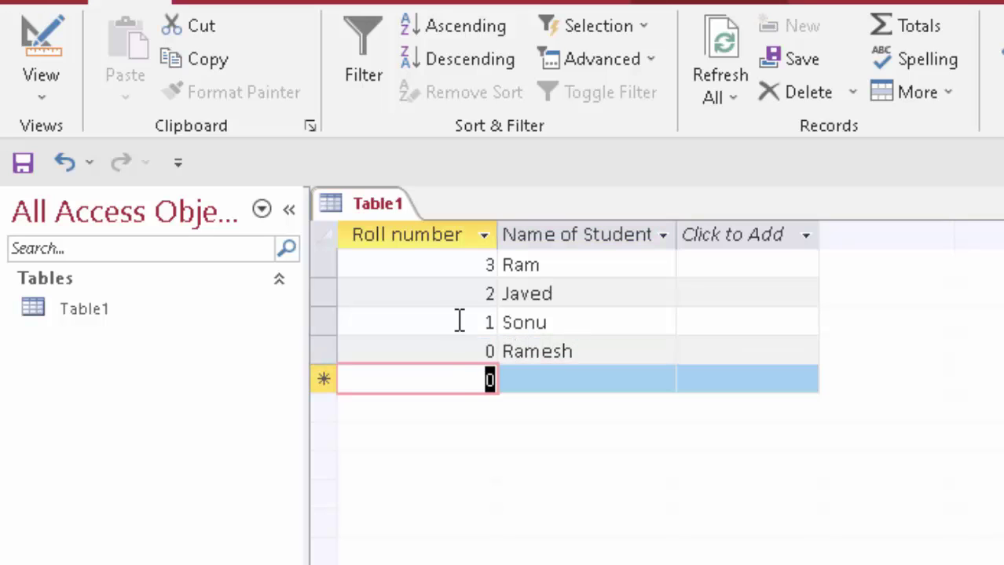
key("Up")
key("BackSpace")
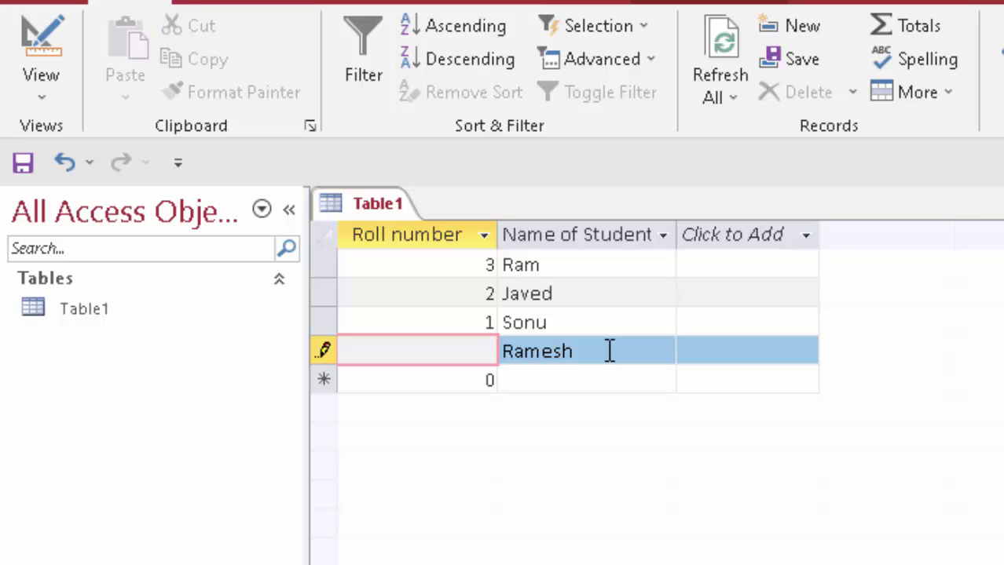
key("Tab")
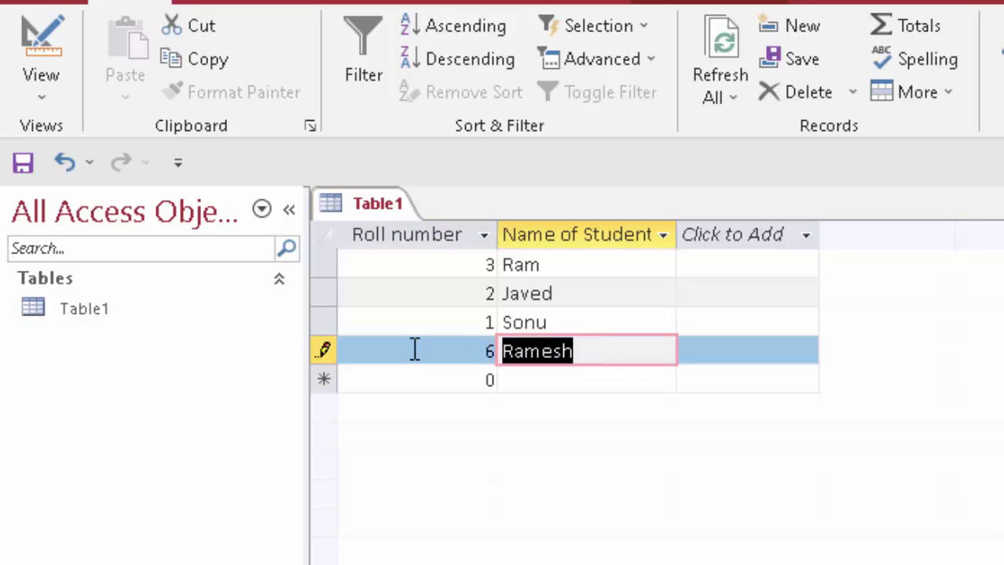
left_click(581, 379)
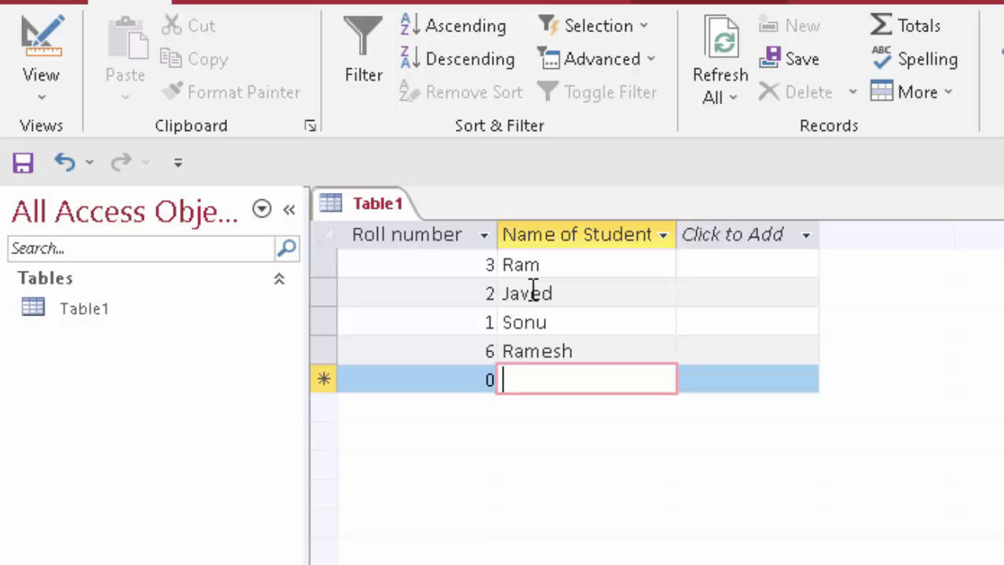
Try renumbering Javed to 6 and clear the resulting duplicate-value errors.
double_click(485, 293)
key("BackSpace")
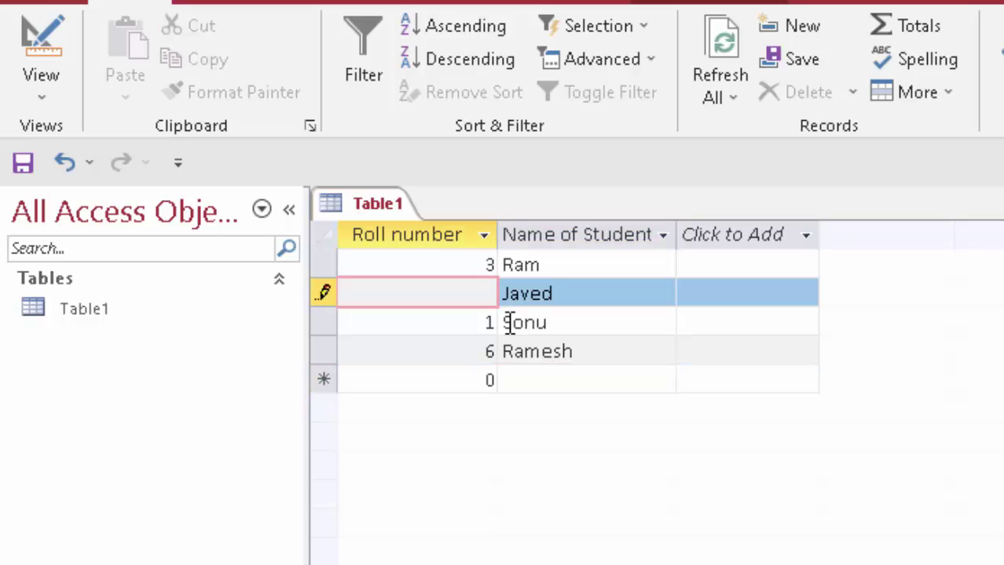
type("6")
key("Tab")
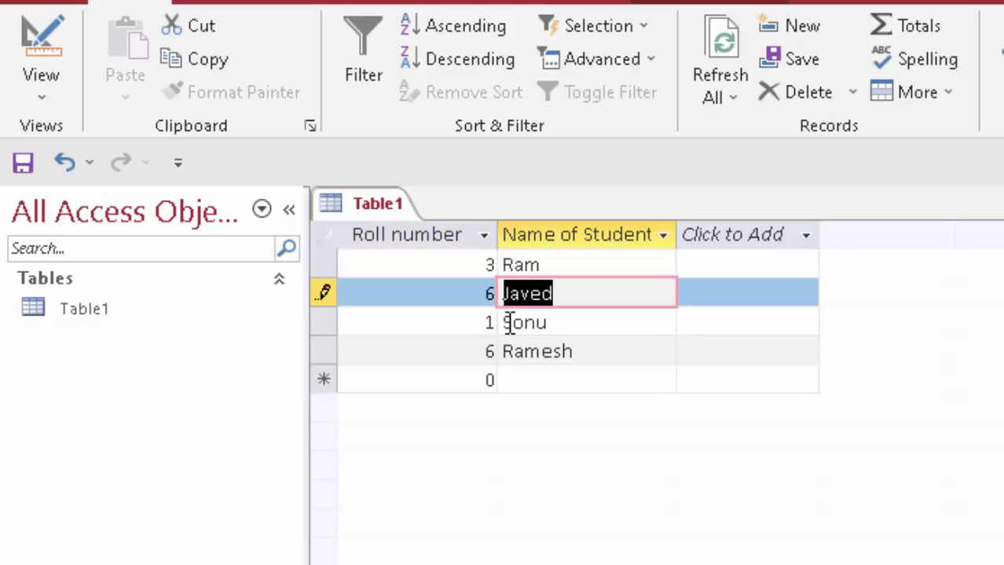
key("Tab")
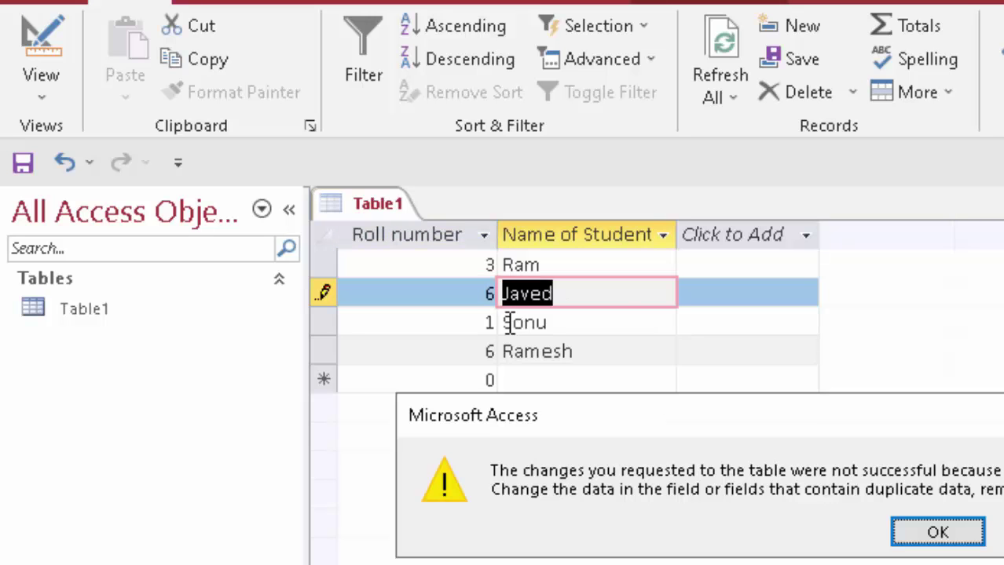
left_click(903, 538)
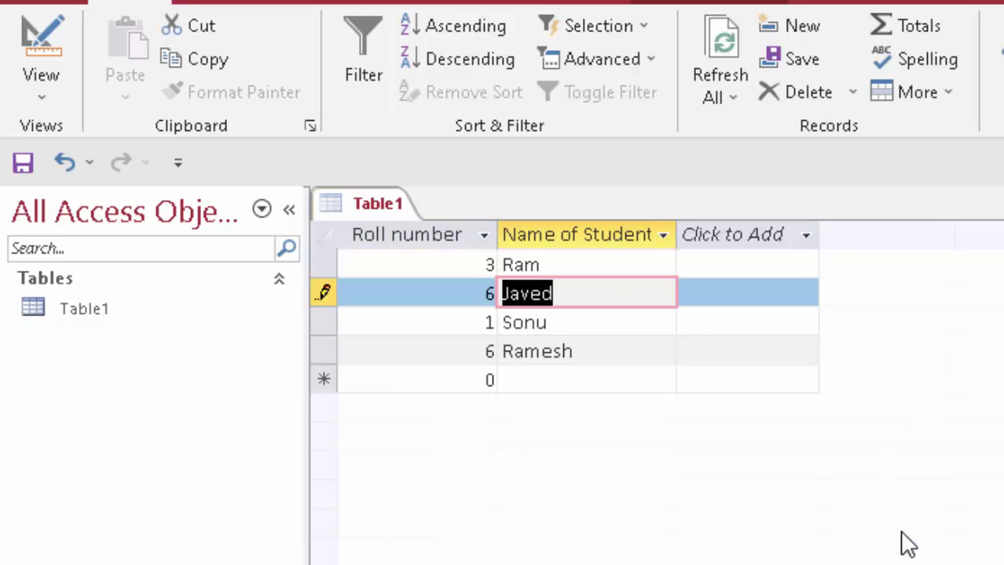
left_click(482, 293)
key("shift+Tab")
key("BackSpace")
type("8")
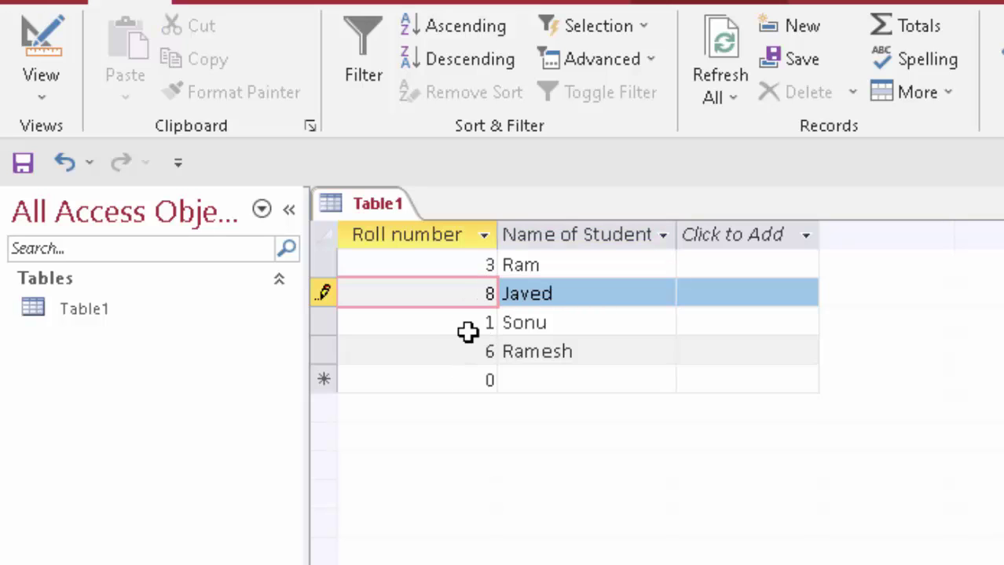
Give Ramesh roll number 2 and Javed 6, then save both records.
left_click_drag(481, 351, 575, 363)
key("BackSpace")
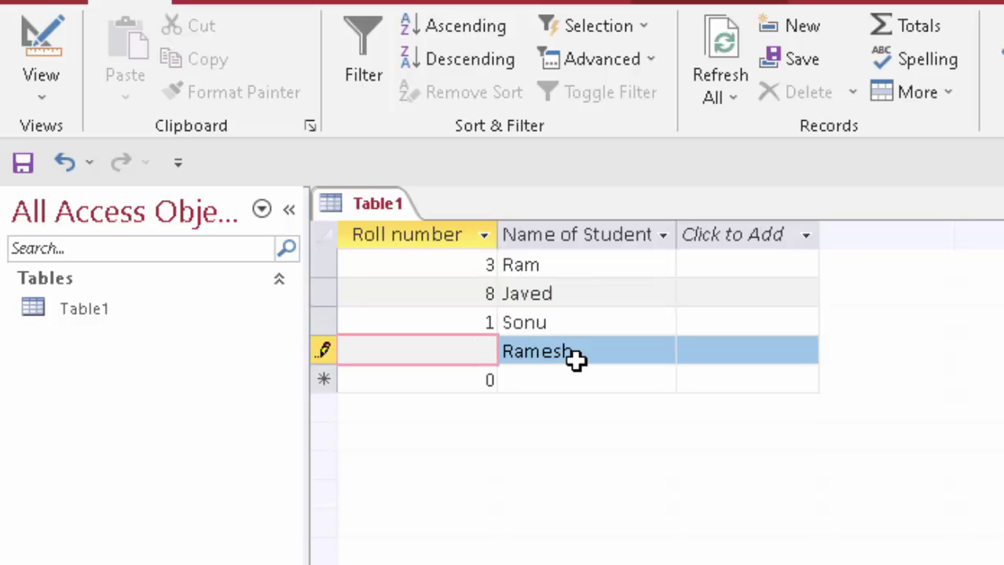
type("2")
left_click_drag(481, 293, 578, 296)
key("BackSpace")
type("6")
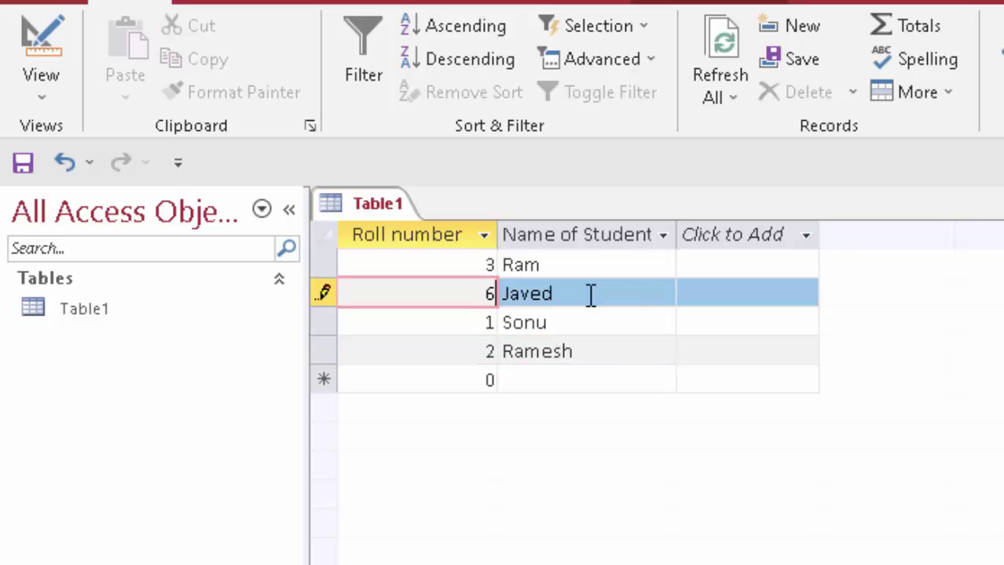
left_click(541, 360)
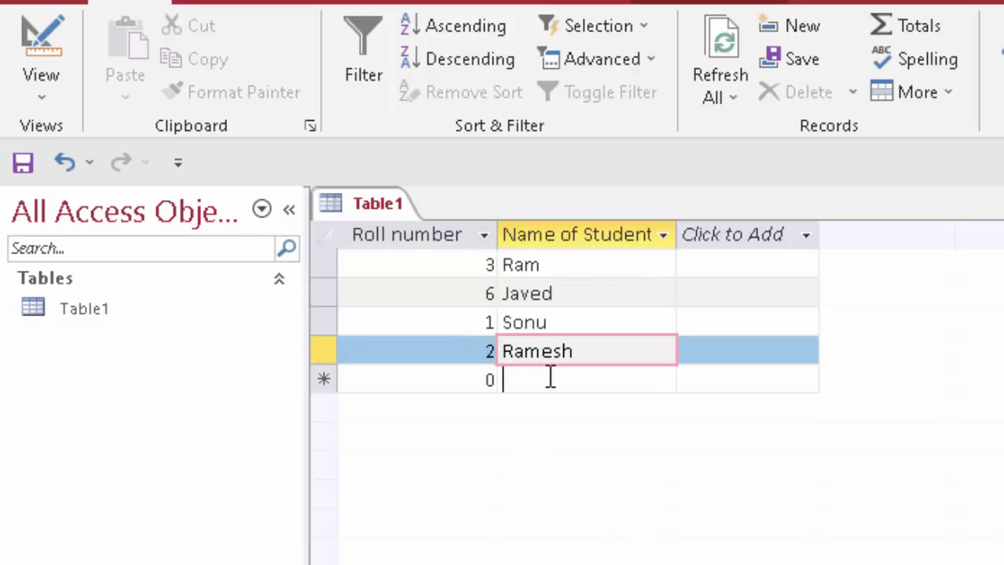
left_click(549, 378)
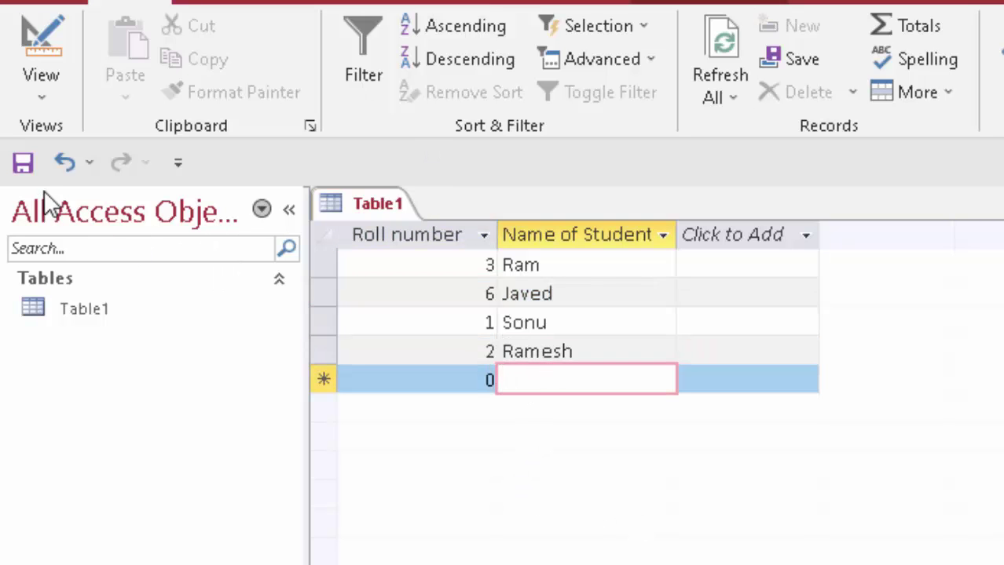